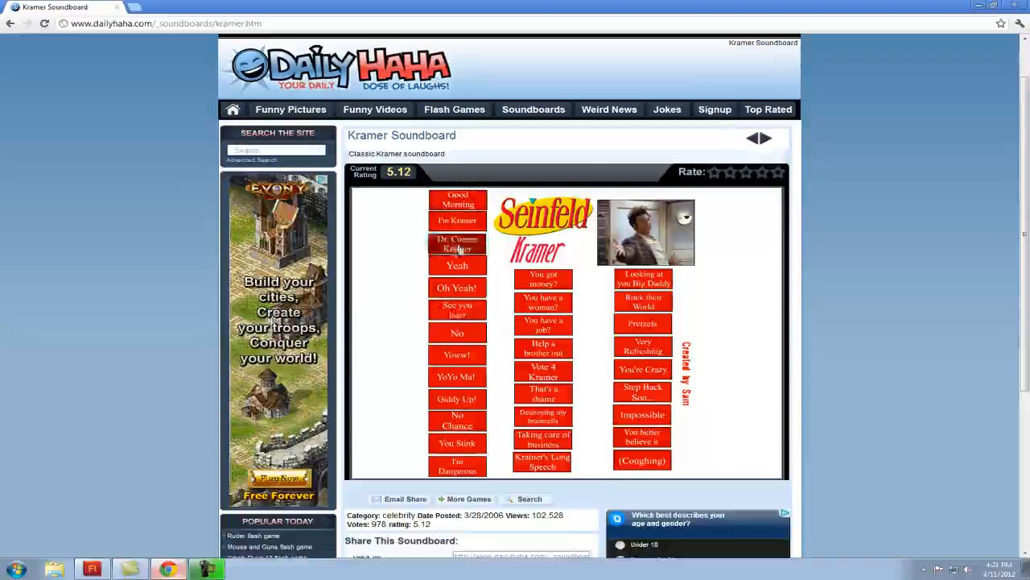
# Play the Oh Yeah!, YoYo Ma! and Giddy Up! sounds on the Kramer soundboard as examples
pyautogui.click(459, 293)
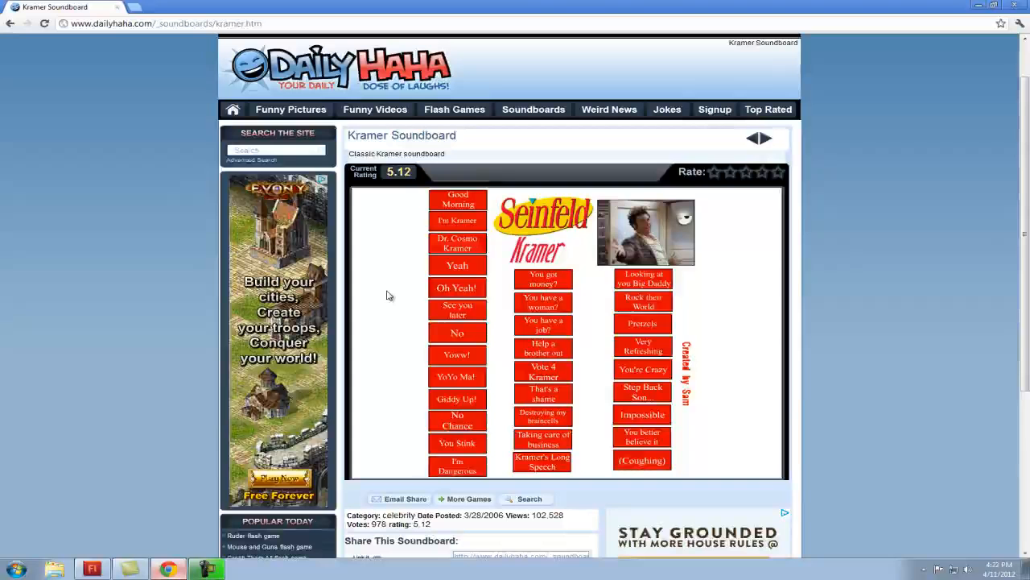
pyautogui.click(439, 377)
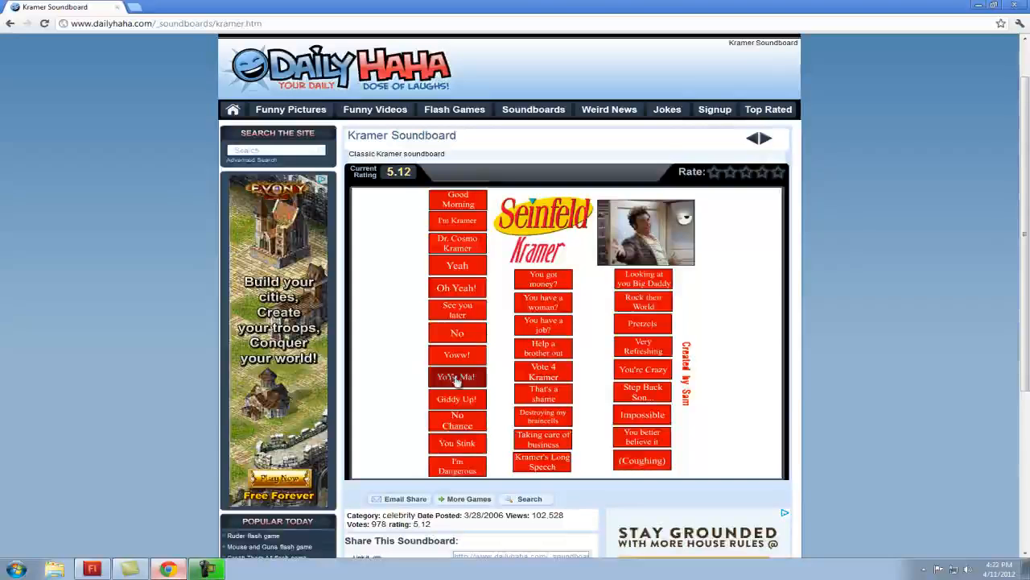
pyautogui.click(439, 396)
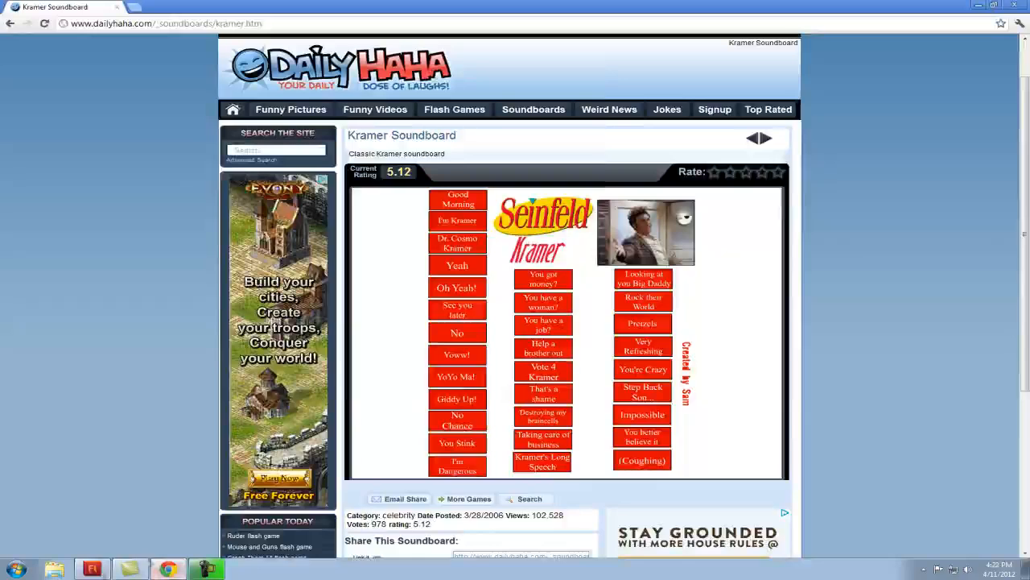
# Switch to Flash Professional and create a new ActionScript 3.0 document with the stage displayed at 125%
pyautogui.click(92, 569)
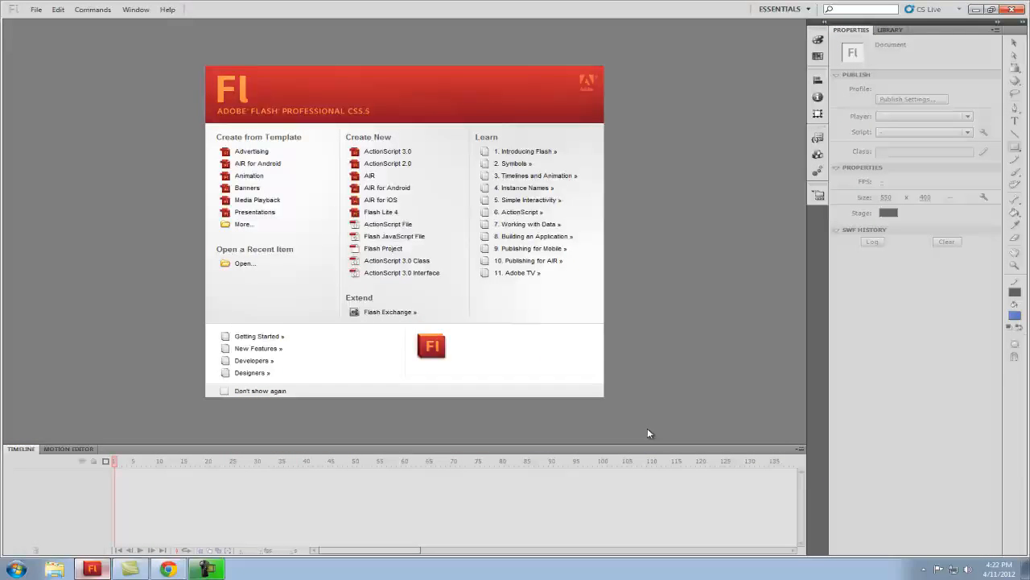
pyautogui.click(392, 152)
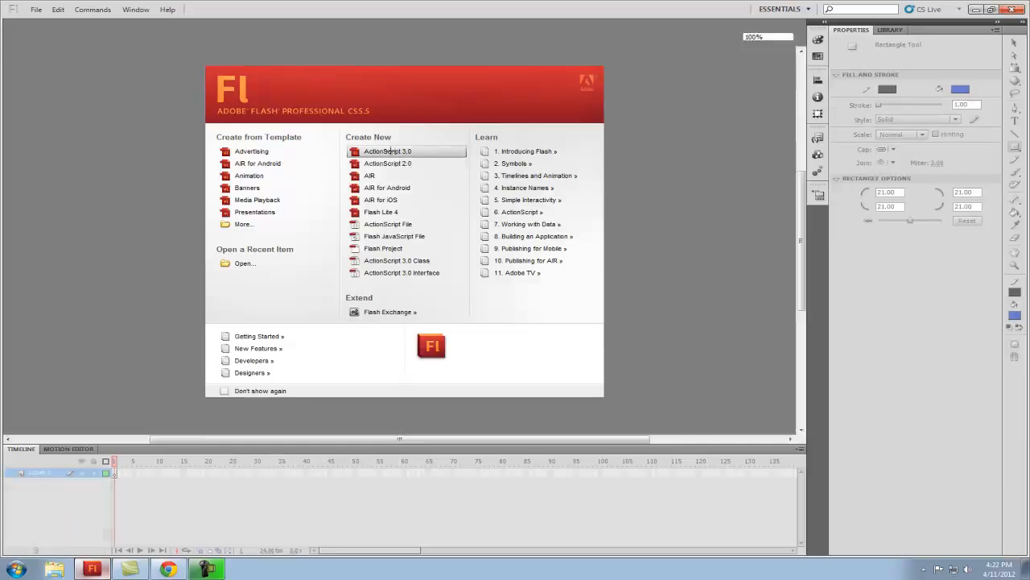
pyautogui.click(773, 37)
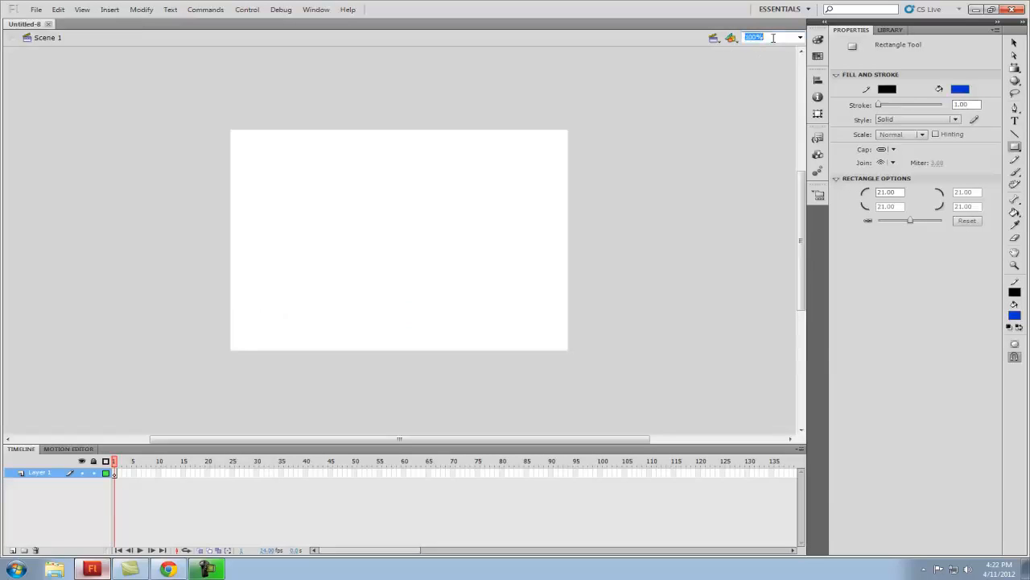
pyautogui.write('125')
pyautogui.press('Return')
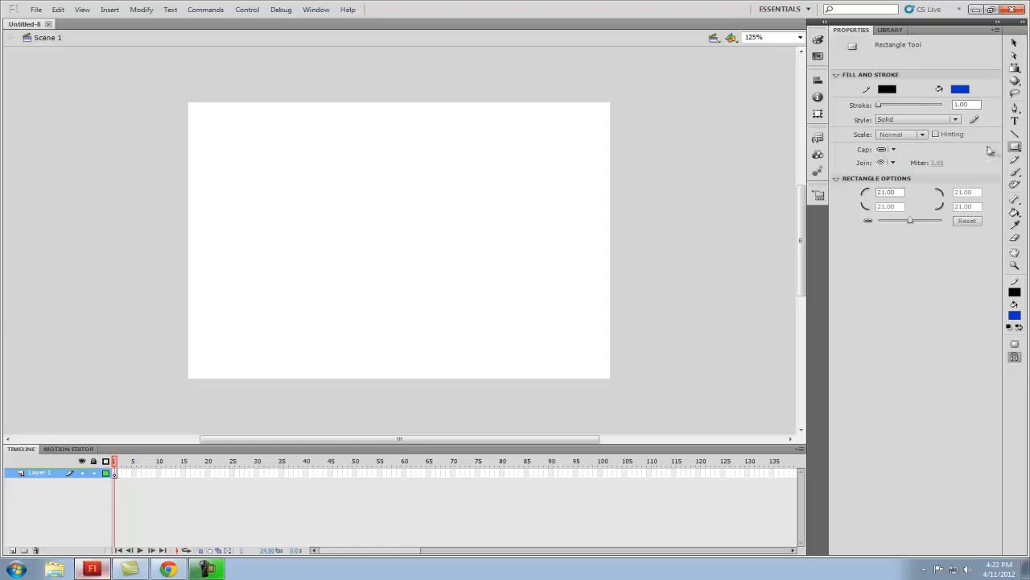
# Draw a blue rounded rectangle about 164 by 45 px with corner radius 22 near the stage's upper-left corner
pyautogui.click(1015, 148)
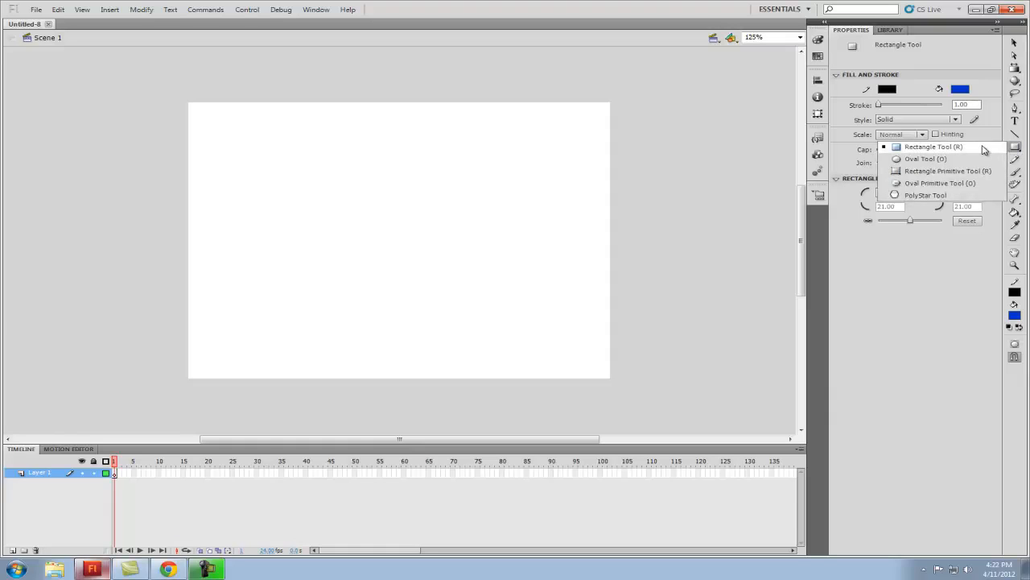
pyautogui.click(983, 150)
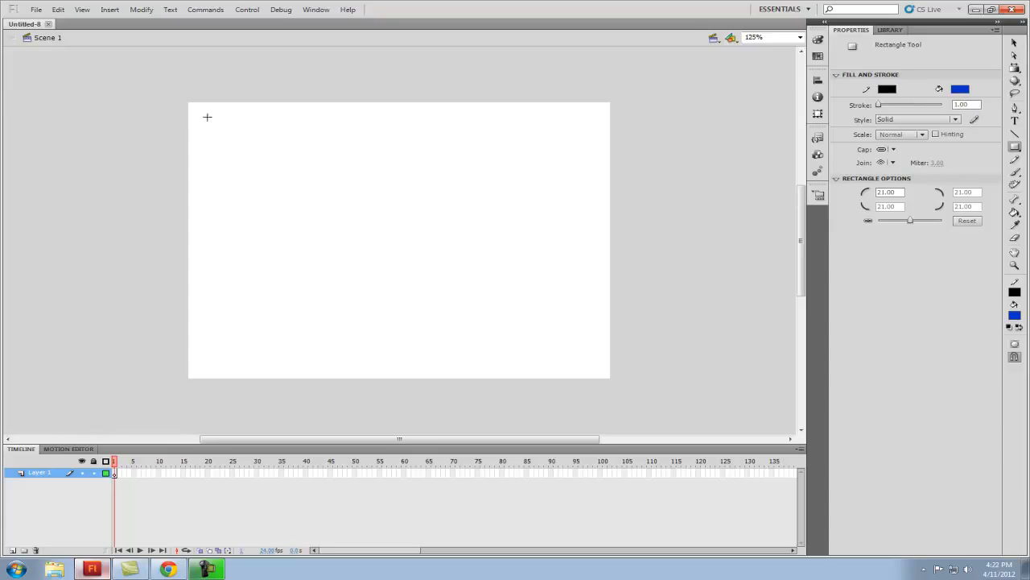
pyautogui.moveTo(206, 118); pyautogui.dragTo(332, 149)
pyautogui.press('Up')
pyautogui.press('Up')
pyautogui.press('Up')
pyautogui.press('Up')
pyautogui.moveTo(332, 149); pyautogui.dragTo(332, 149)
pyautogui.press('Up')
pyautogui.moveTo(332, 149); pyautogui.dragTo(331, 149)
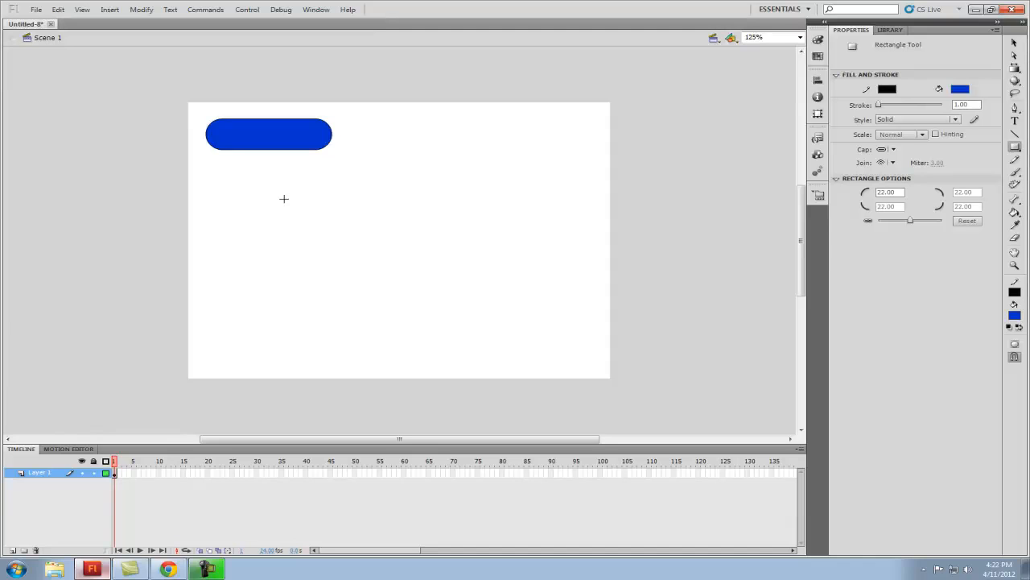
# Change the rounded rectangle's fill to a linear gradient running from green to tan
pyautogui.click(1014, 43)
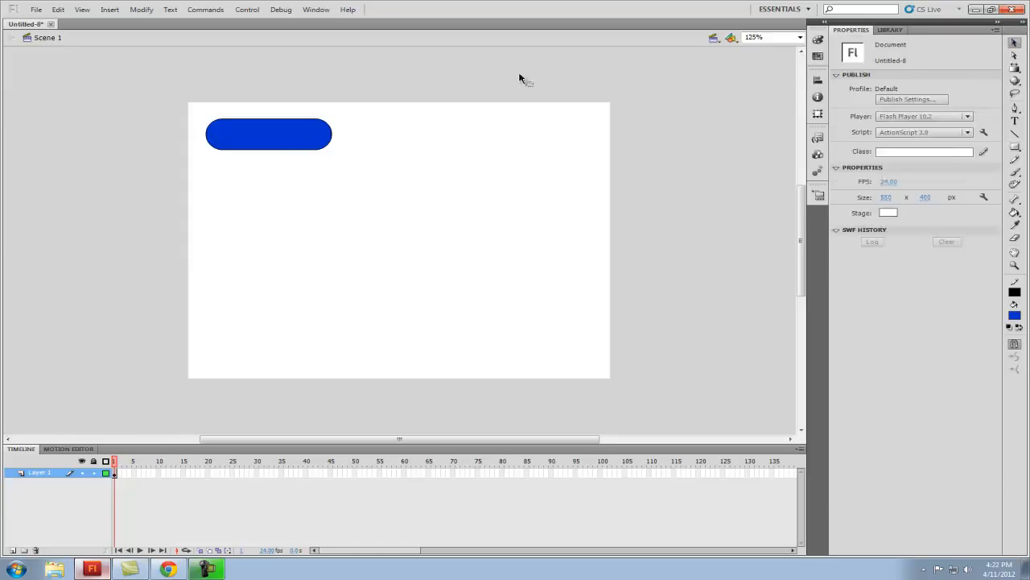
pyautogui.click(275, 139)
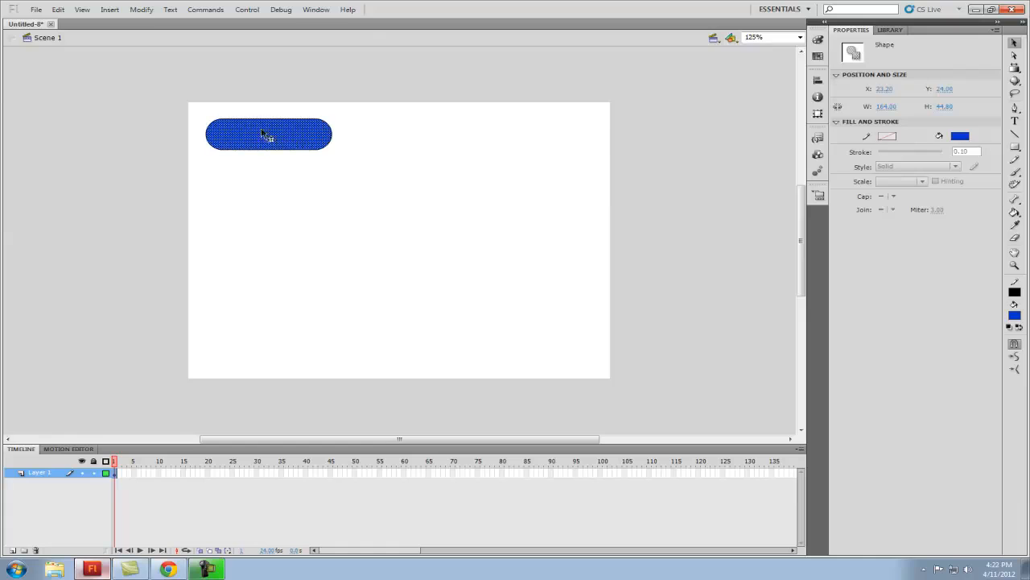
pyautogui.click(818, 40)
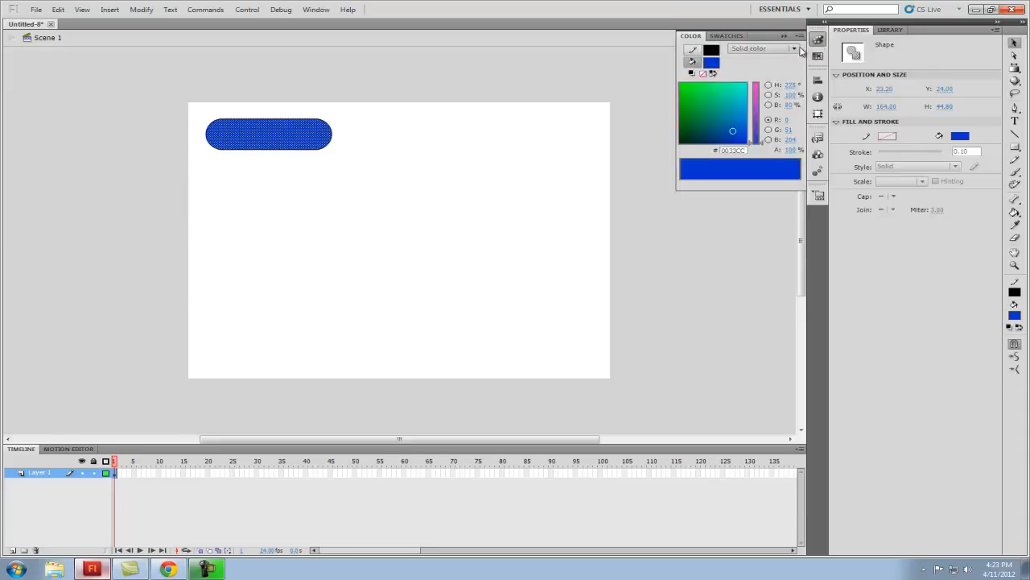
pyautogui.click(794, 49)
pyautogui.click(781, 90)
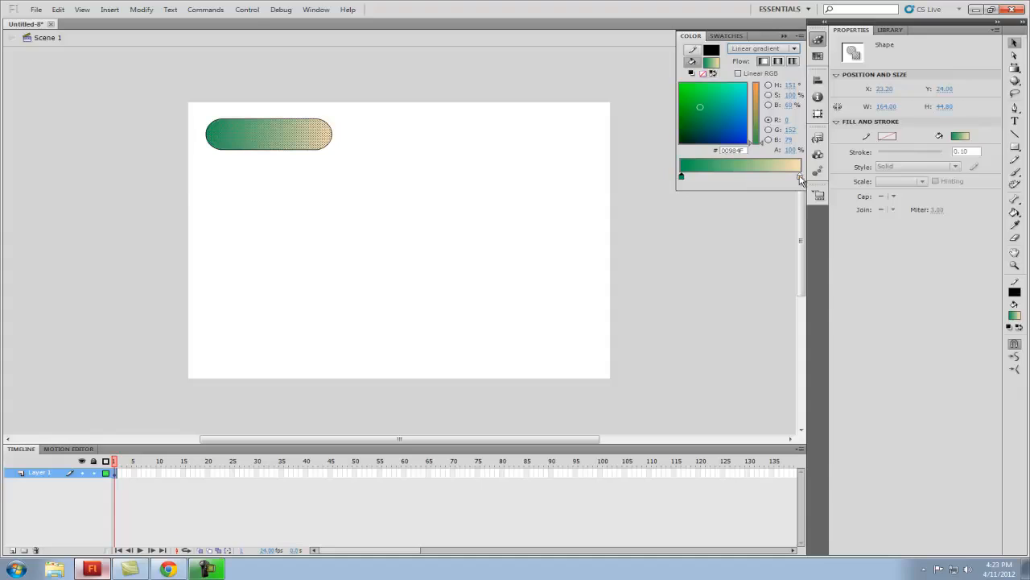
pyautogui.click(818, 38)
pyautogui.click(426, 175)
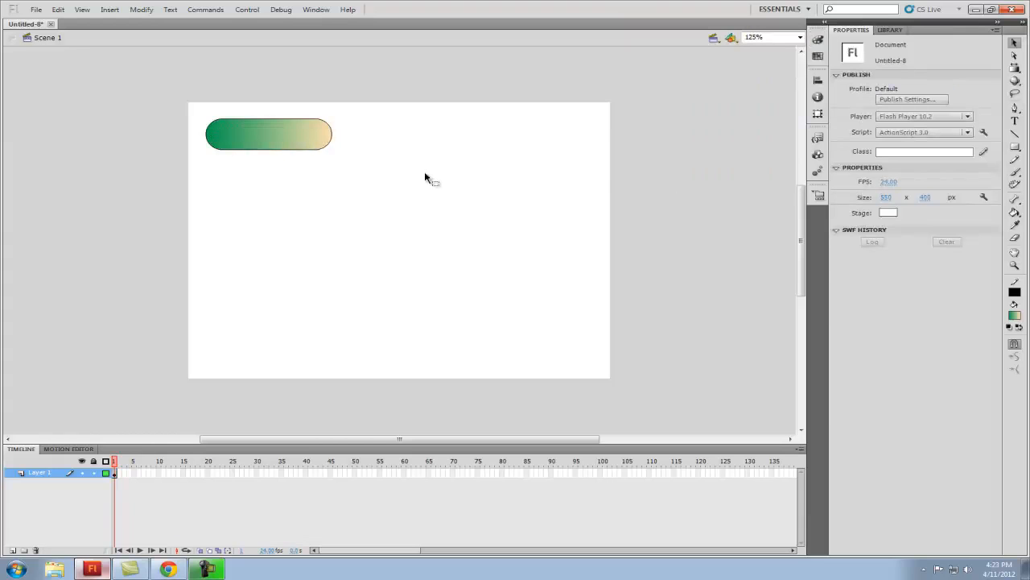
# Set the stroke thickness of the rounded rectangle's whole outline to 2
pyautogui.doubleClick(268, 149)
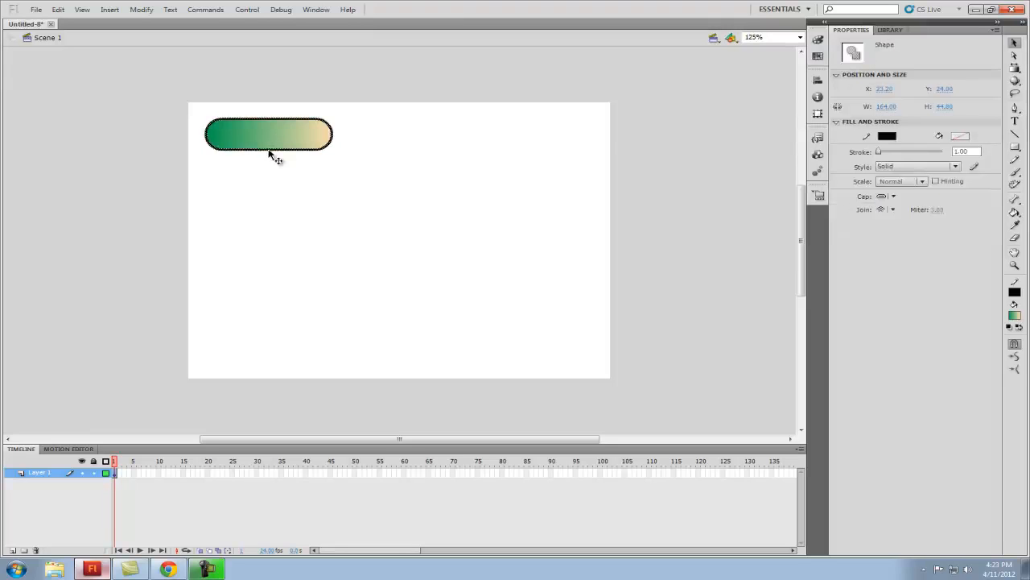
pyautogui.click(968, 152)
pyautogui.write('2.')
pyautogui.click(382, 231)
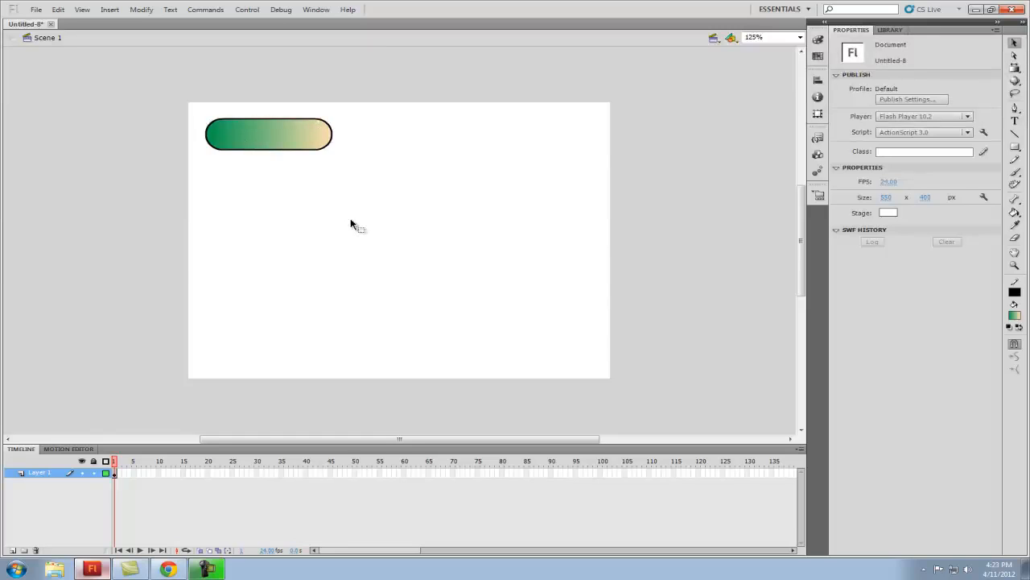
# Rotate the gradient fill diagonally so the tan lies toward the shape's lower left and the green toward its upper right
pyautogui.press('f')
pyautogui.click(268, 141)
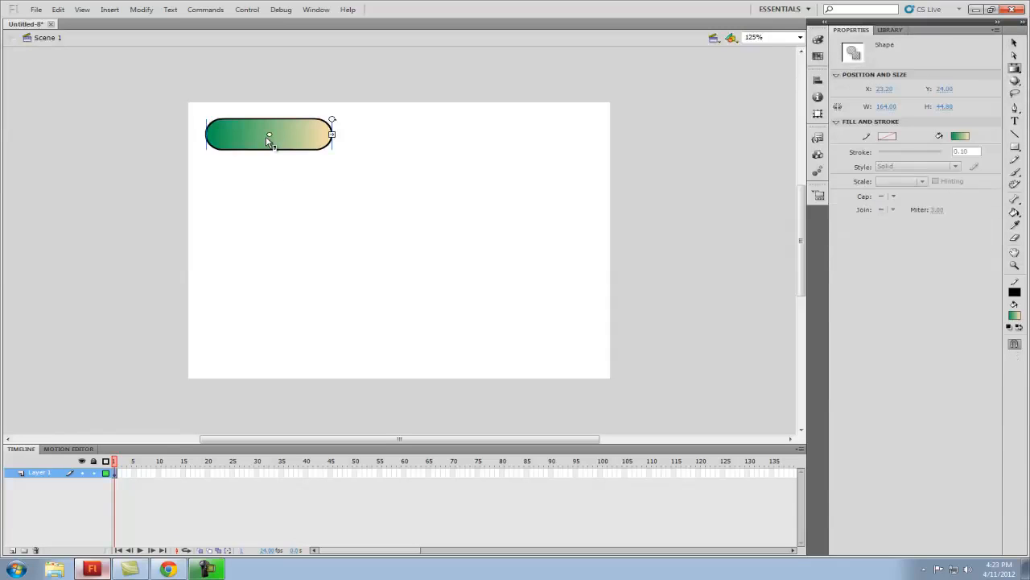
pyautogui.moveTo(333, 119); pyautogui.dragTo(229, 198)
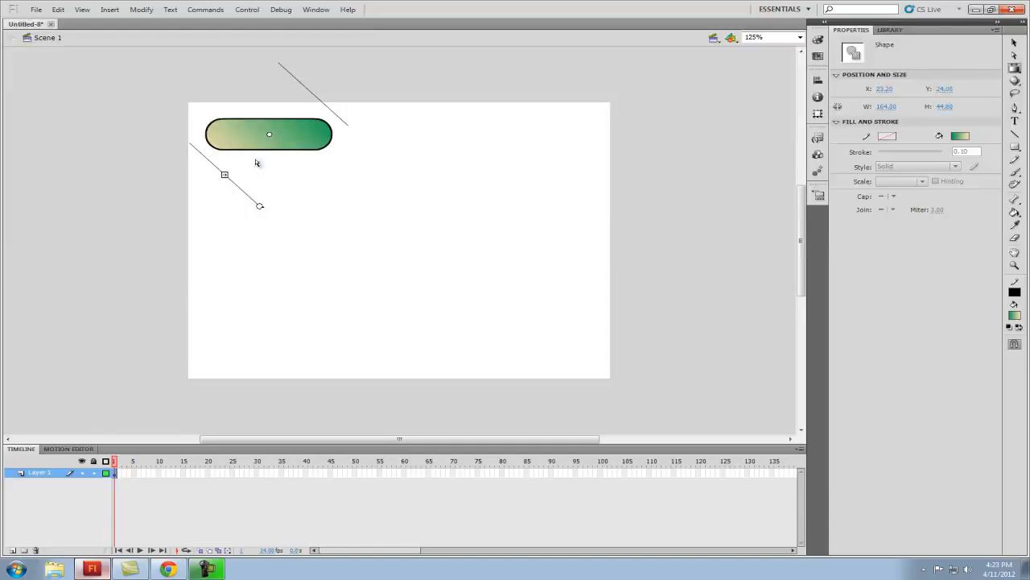
pyautogui.click(437, 274)
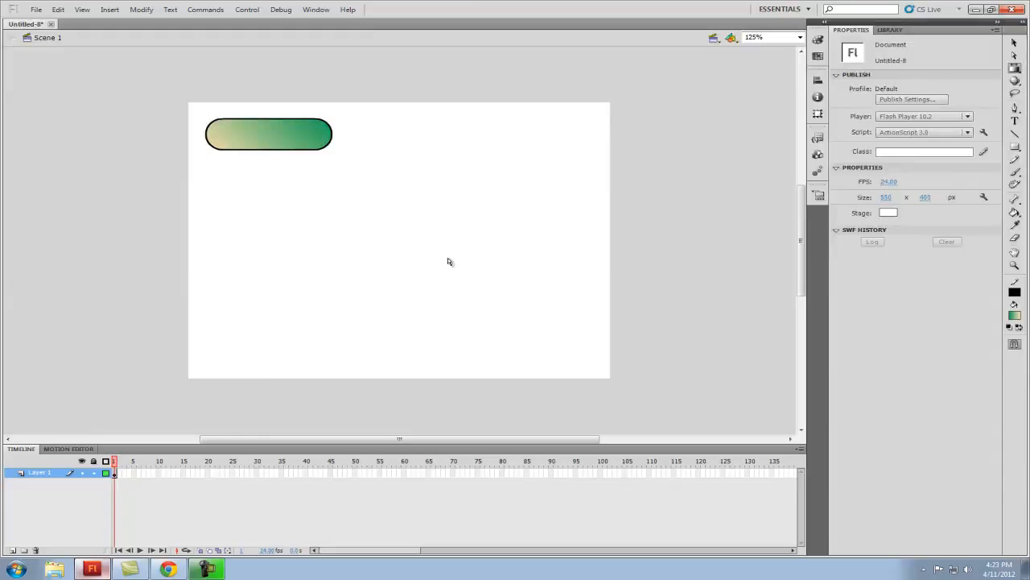
# Add the static text label "Button 1" on the gradient shape
pyautogui.click(1016, 121)
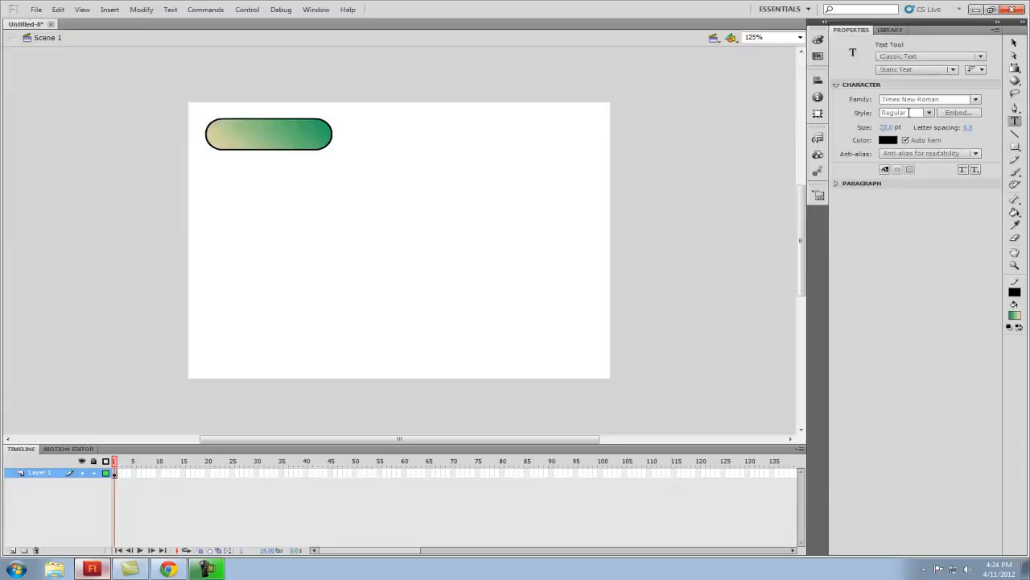
pyautogui.click(229, 129)
pyautogui.write('Button 1')
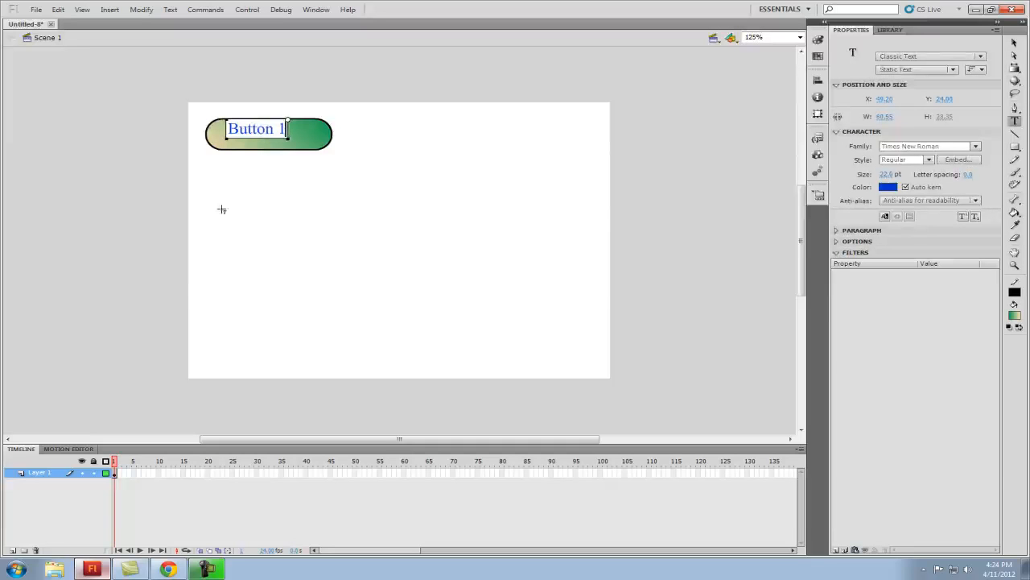
# Change the color of the "Button 1" label text to black
pyautogui.moveTo(285, 128); pyautogui.dragTo(227, 129)
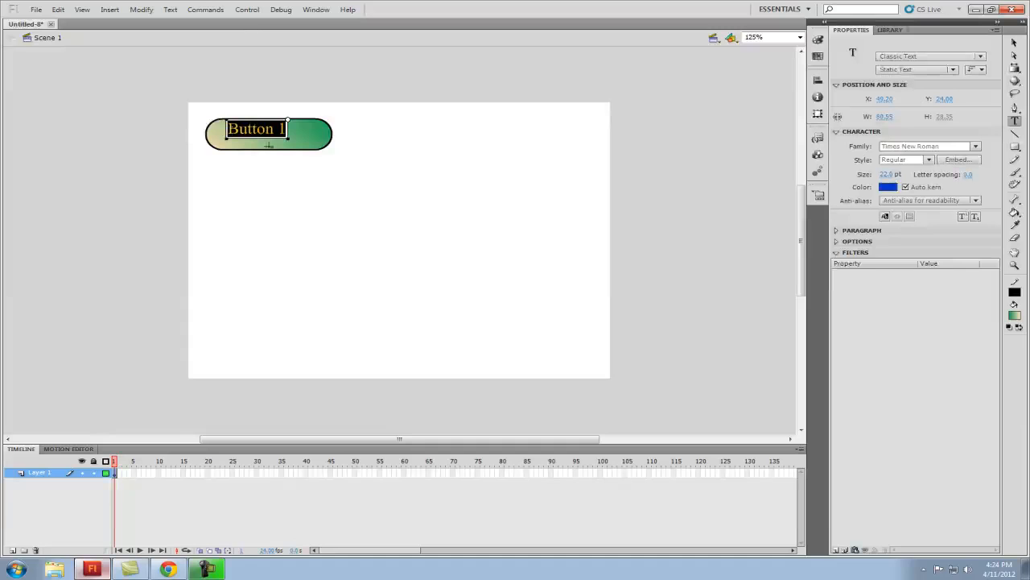
pyautogui.click(888, 188)
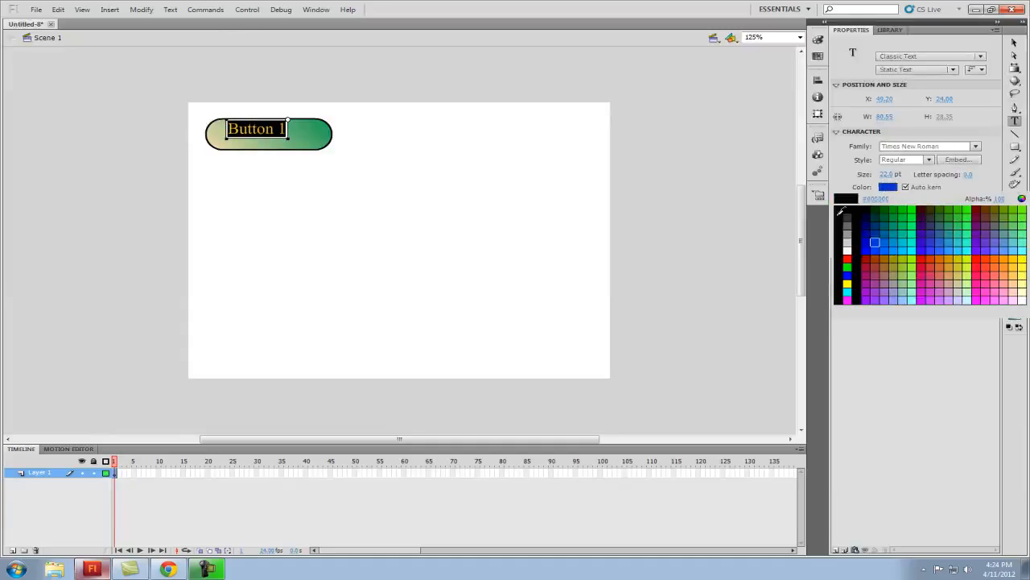
pyautogui.click(841, 207)
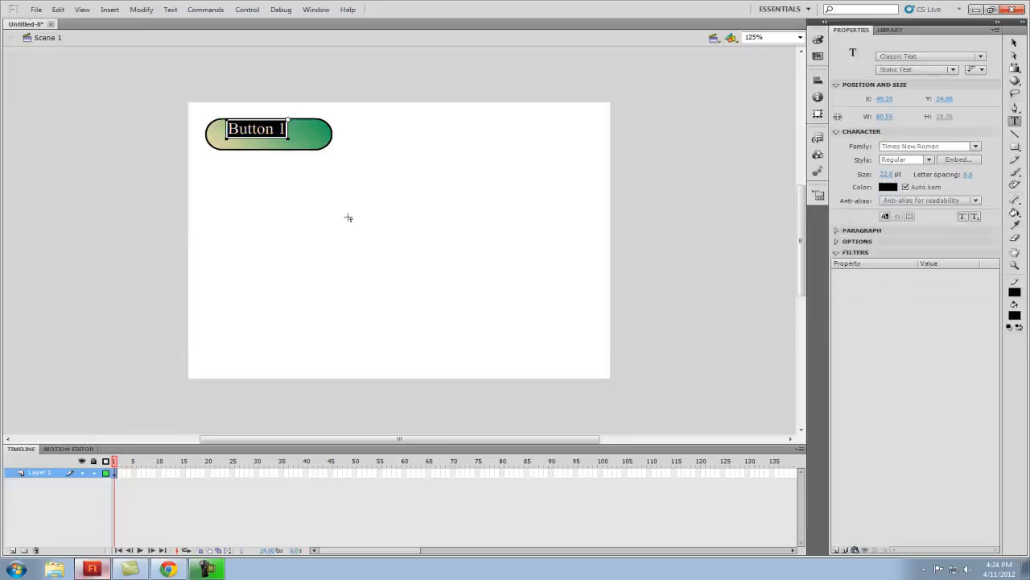
pyautogui.press('Escape')
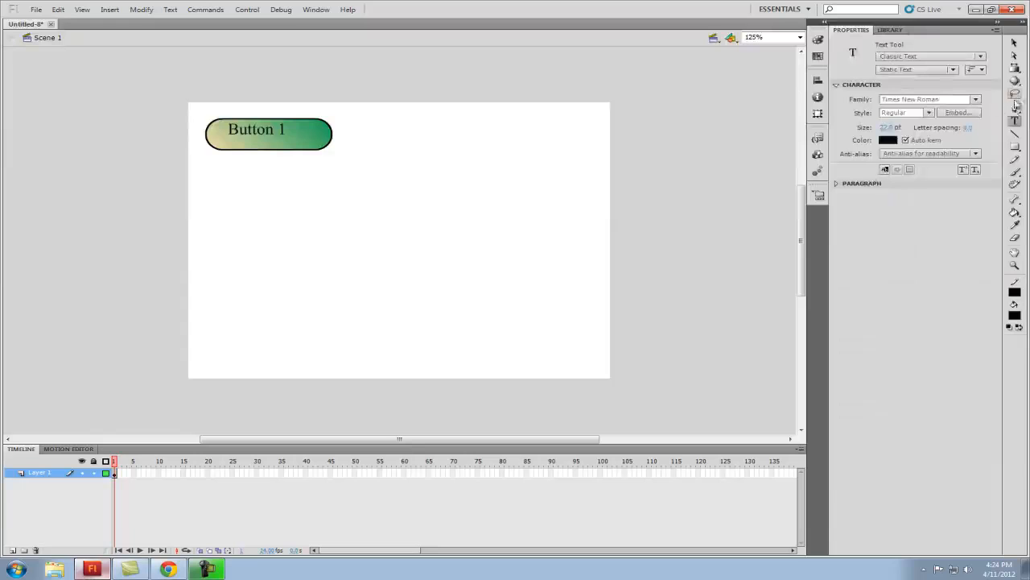
# Move the "Button 1" label to the center of the gradient shape
pyautogui.click(1015, 42)
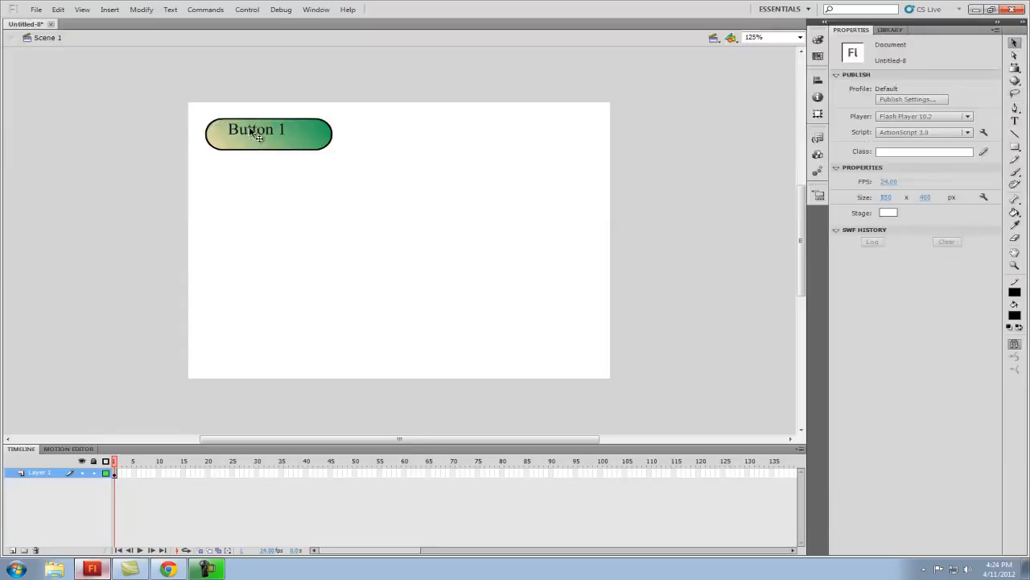
pyautogui.moveTo(261, 136); pyautogui.dragTo(270, 141)
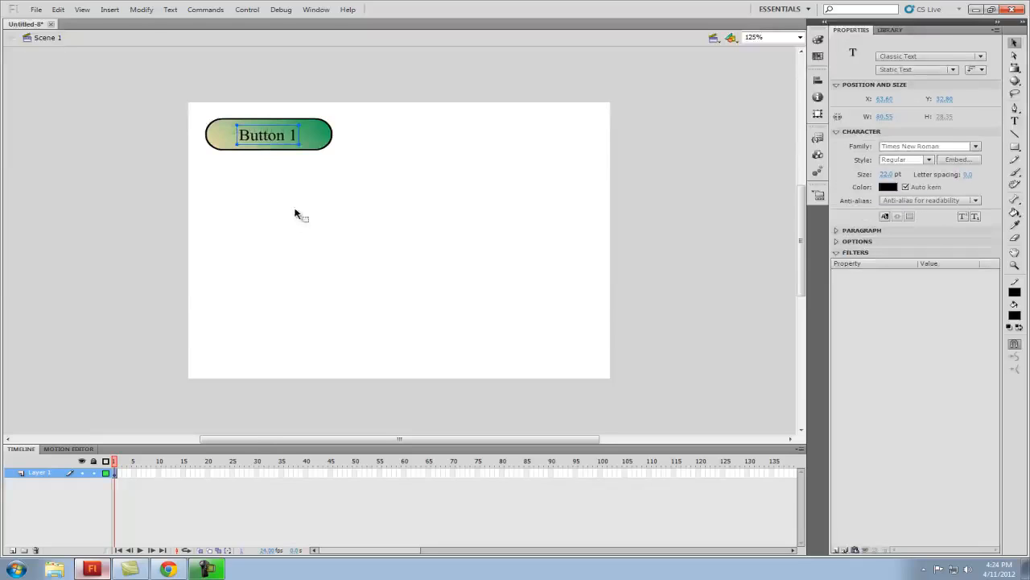
pyautogui.press('Up')
pyautogui.press('Up')
pyautogui.click(311, 211)
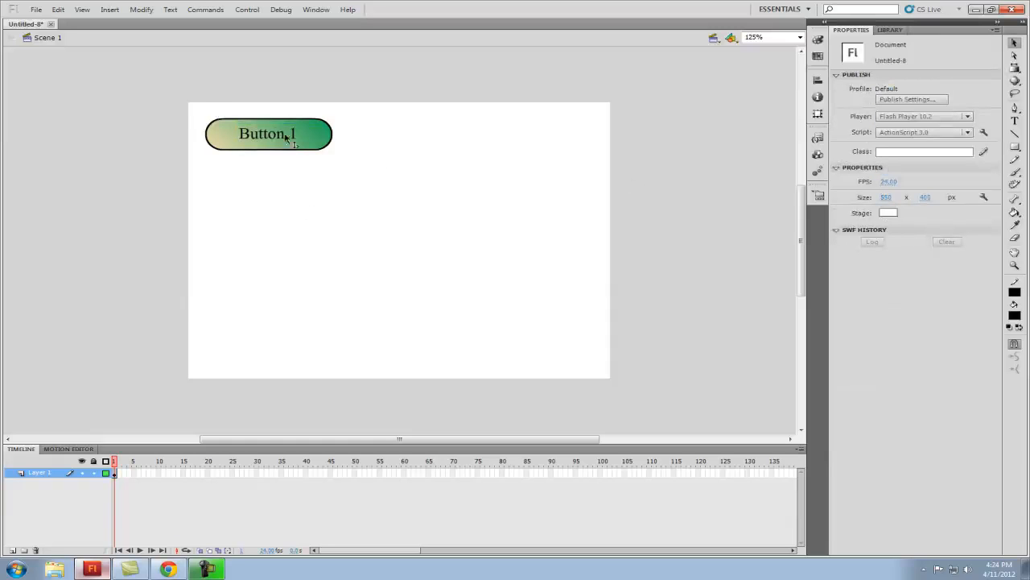
# Duplicate the shape and its label, with one set moved straight down to about Y 96 and the other pasted at the original position
pyautogui.moveTo(195, 107); pyautogui.dragTo(345, 168)
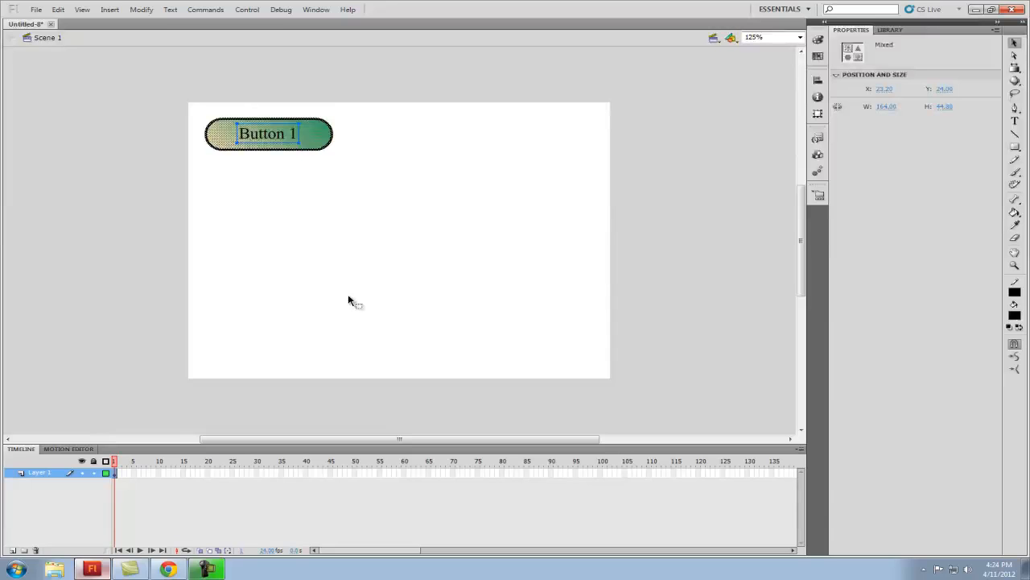
pyautogui.moveTo(320, 147); pyautogui.dragTo(322, 202)
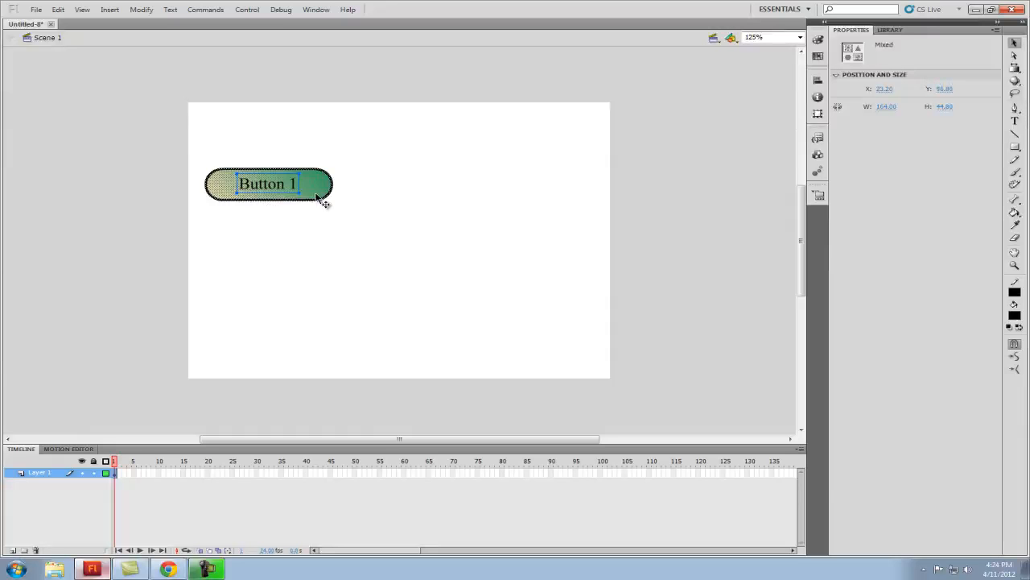
pyautogui.hotkey('ctrl', 'shift', 'v')
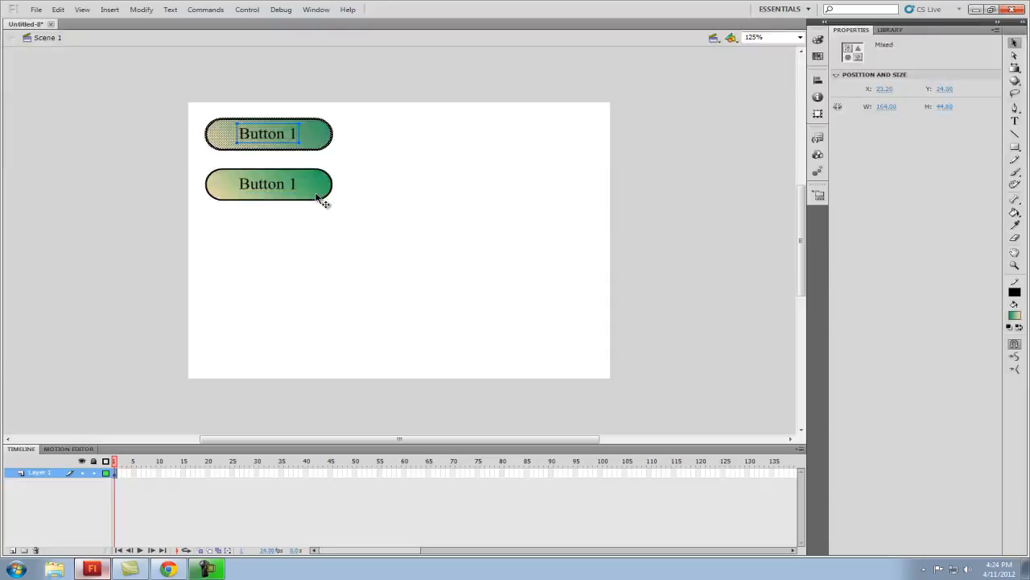
# Change the label on the lower button to "Button 2"
pyautogui.click(291, 182)
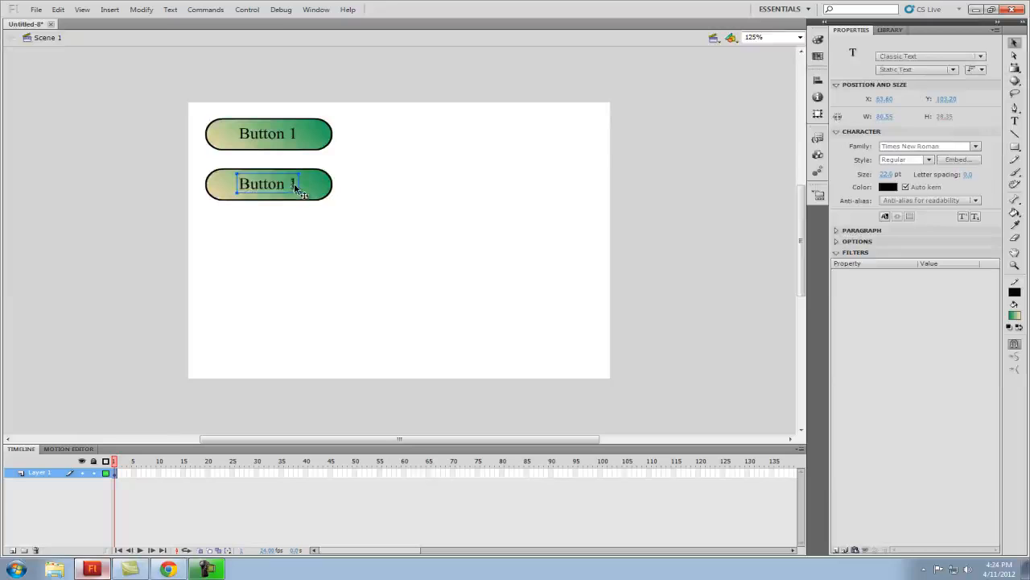
pyautogui.doubleClick(294, 183)
pyautogui.click(294, 183)
pyautogui.press('BackSpace')
pyautogui.write('2')
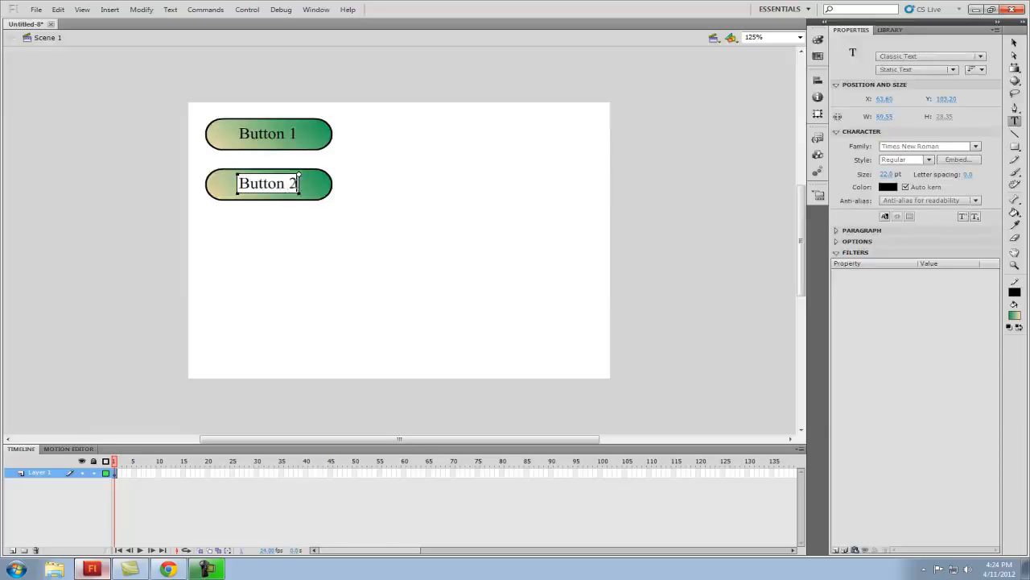
pyautogui.click(378, 252)
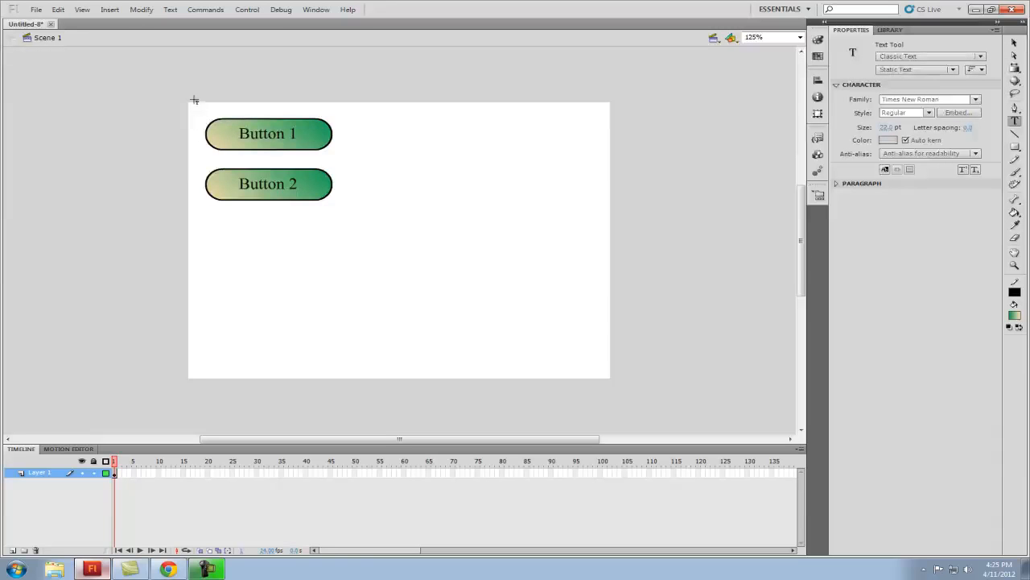
# Duplicate Button 1 with its label, with one set moved straight down below Button 2 to about Y 172 and the other pasted at the original position
pyautogui.click(1015, 43)
pyautogui.moveTo(193, 105); pyautogui.dragTo(323, 244)
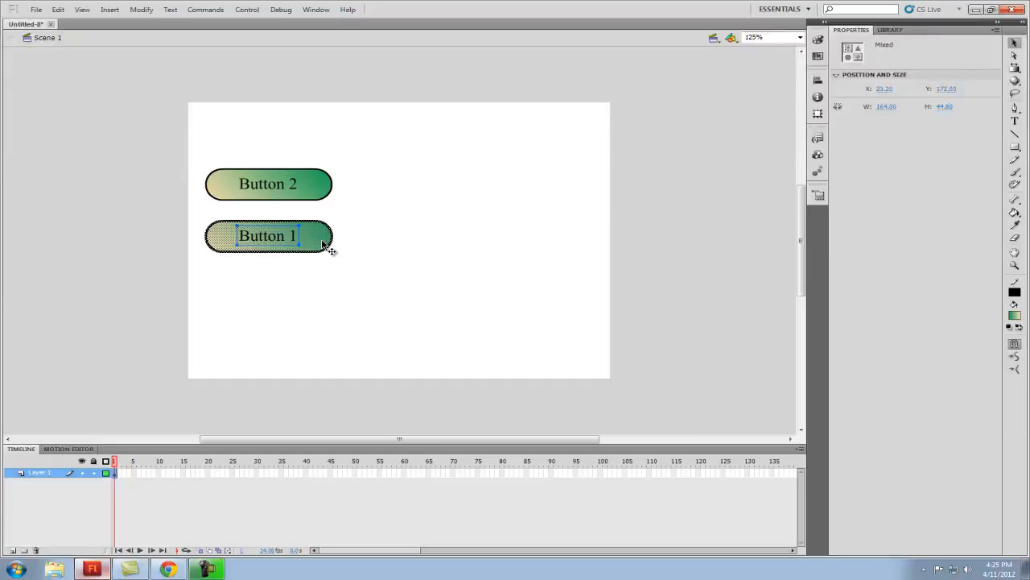
pyautogui.hotkey('ctrl', 'shift', 'v')
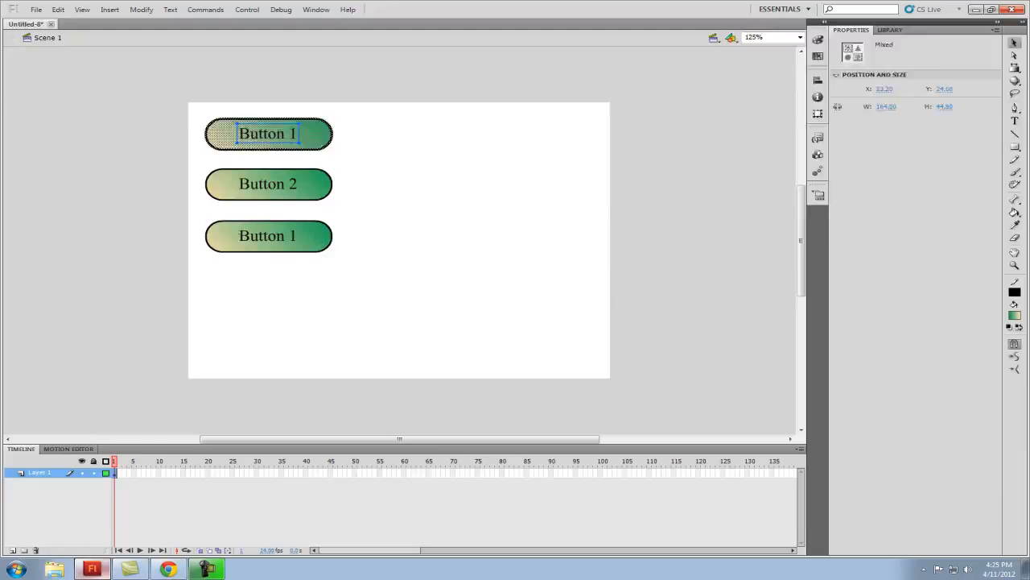
# Change the label on the lowest button, below Button 2, to "Button 3"
pyautogui.doubleClick(295, 235)
pyautogui.press('BackSpace')
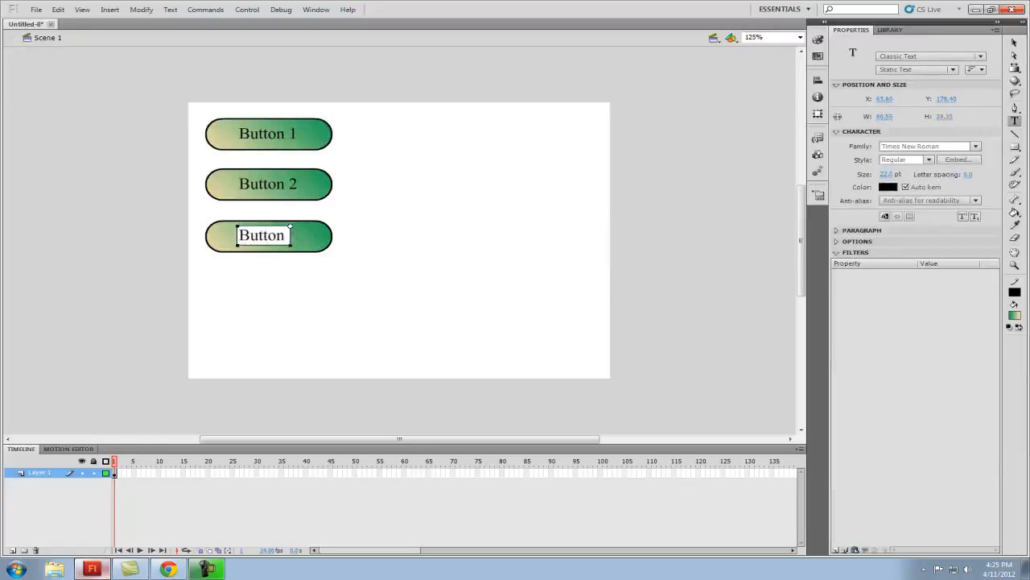
pyautogui.write('3')
pyautogui.click(370, 321)
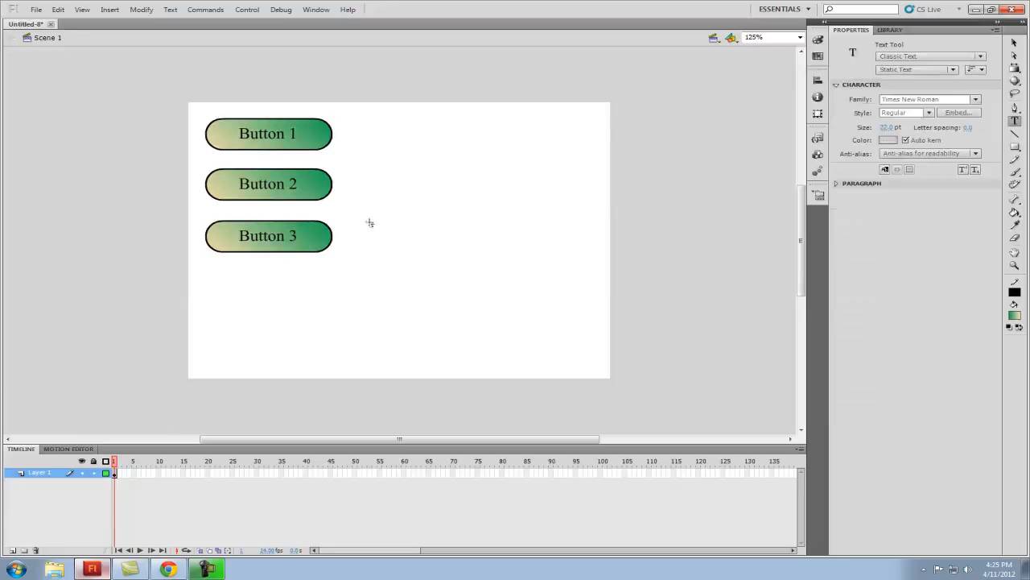
# Duplicate Button 1 with its label, with one set moved straight across to about X 310, Y 24 and the other pasted at the original position
pyautogui.click(1014, 42)
pyautogui.moveTo(195, 106); pyautogui.dragTo(342, 163)
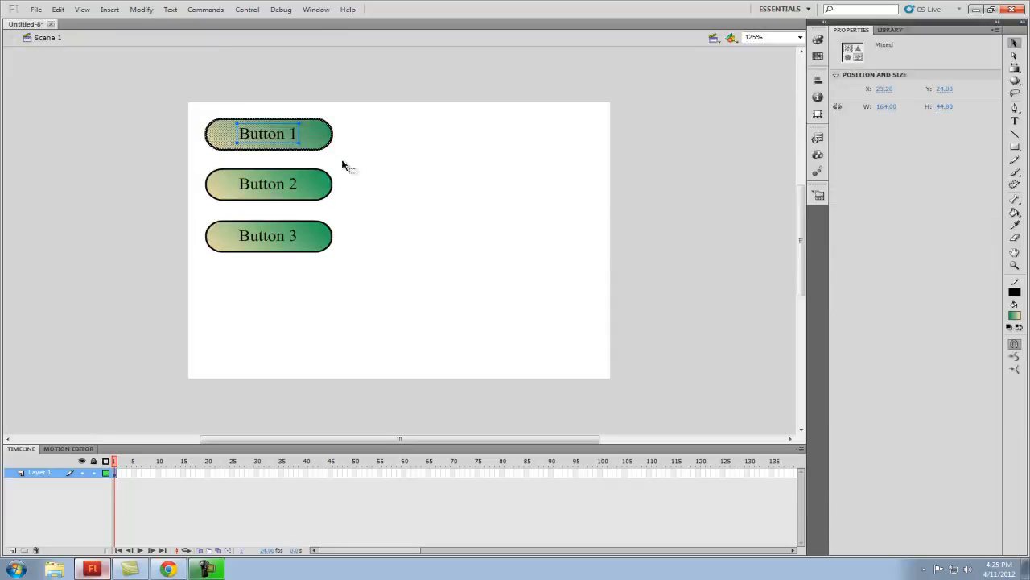
pyautogui.moveTo(332, 147); pyautogui.dragTo(537, 136)
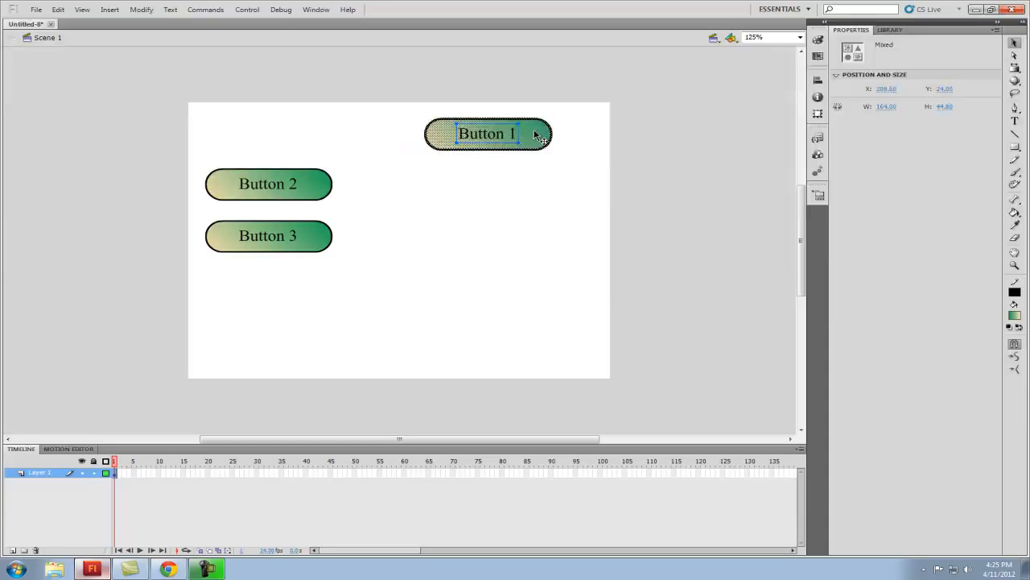
pyautogui.hotkey('ctrl', 'shift', 'v')
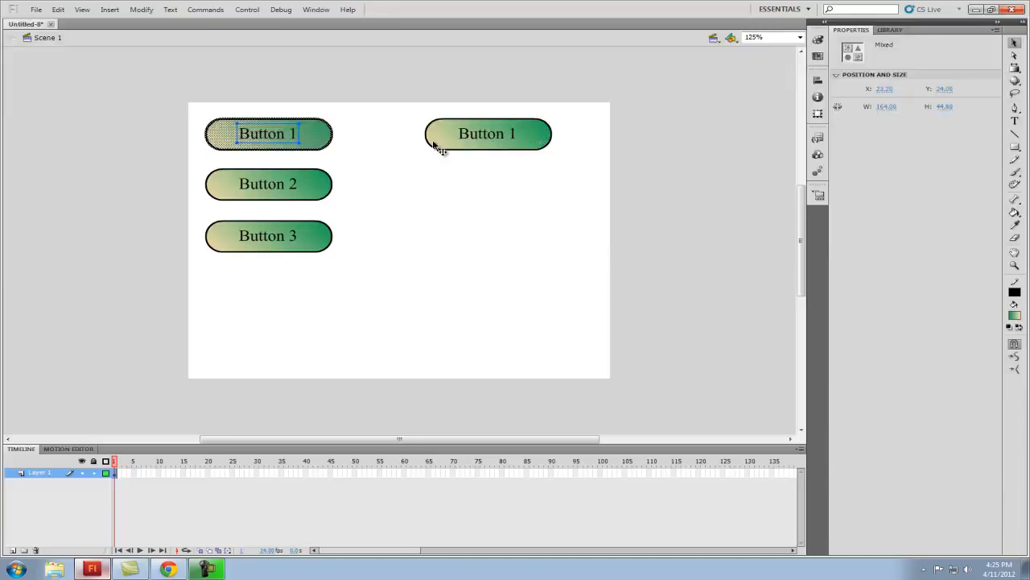
# Change the label on the new button across from Button 1 to "Button 4"
pyautogui.doubleClick(512, 133)
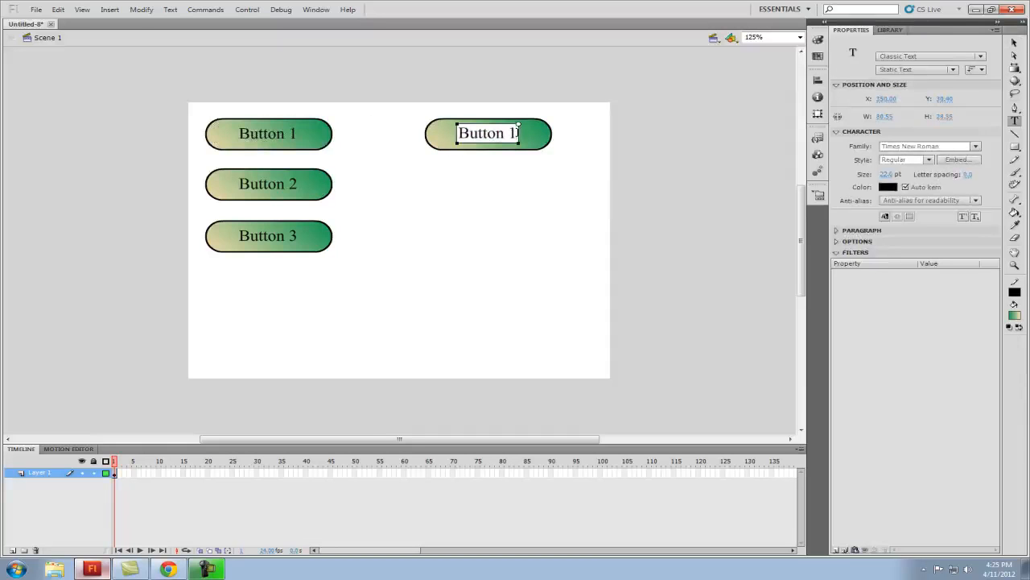
pyautogui.press('BackSpace')
pyautogui.write('4')
# Duplicate Button 4 with its label, with one set moved straight down level with Button 2 and the other pasted at the original position
pyautogui.click(1014, 43)
pyautogui.moveTo(400, 107); pyautogui.dragTo(577, 171)
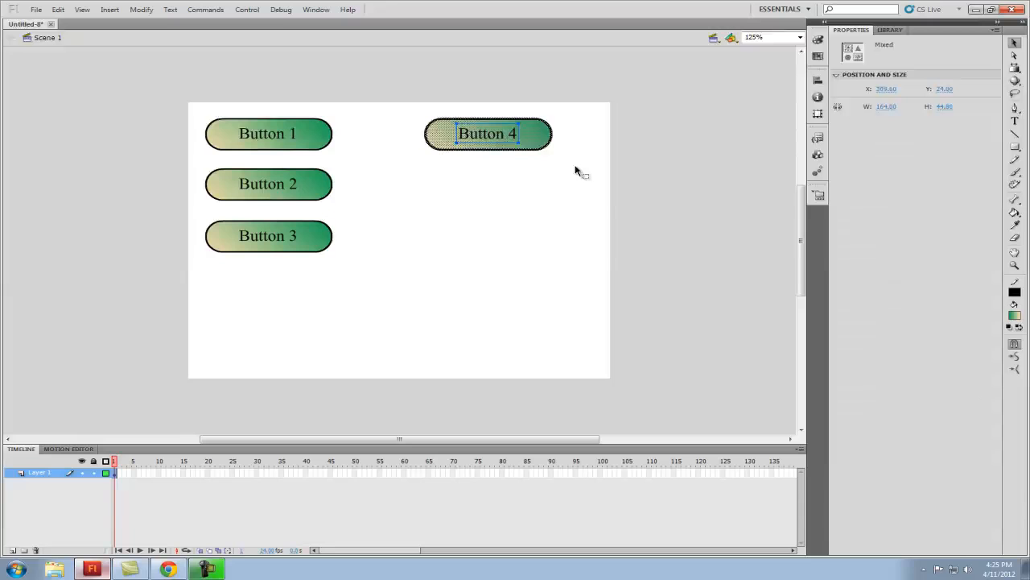
pyautogui.moveTo(536, 143); pyautogui.dragTo(537, 196)
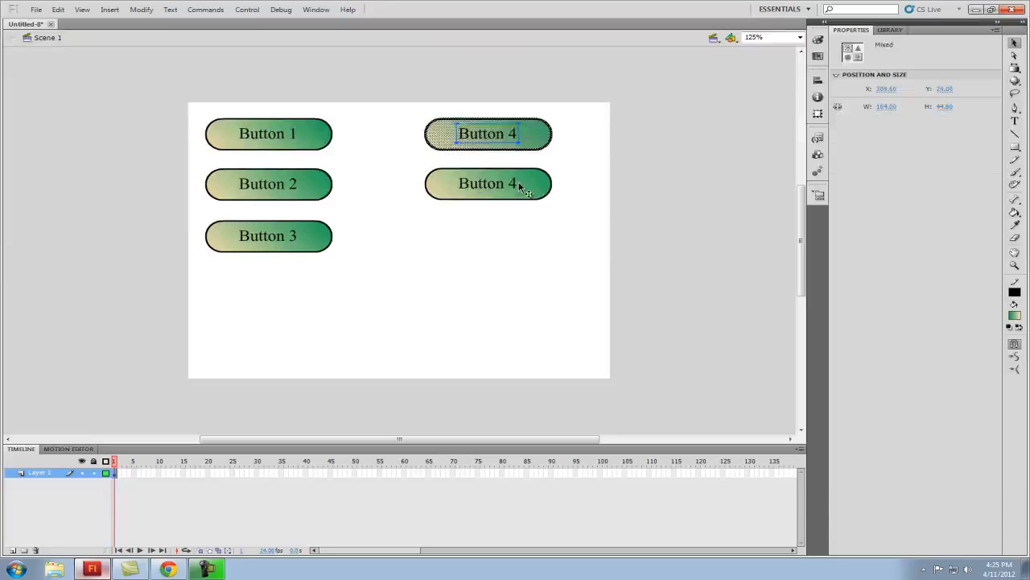
# Change the label on the lower Button 4 copy, across from Button 2, to "Button 5"
pyautogui.click(520, 187)
pyautogui.doubleClick(516, 184)
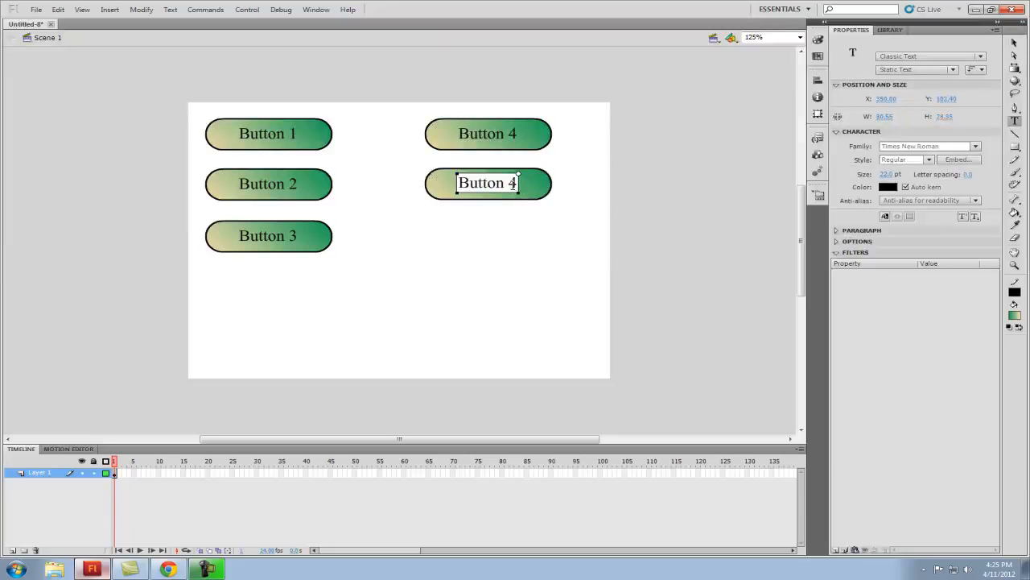
pyautogui.press('BackSpace')
pyautogui.write('5')
pyautogui.click(545, 306)
# Move Button 4 with its label straight down below Button 5 to about Y 174, roughly level with Button 3
pyautogui.click(1015, 42)
pyautogui.moveTo(407, 103); pyautogui.dragTo(578, 170)
pyautogui.moveTo(531, 143); pyautogui.dragTo(527, 247)
# Change the label on the button below Button 5 to "Button 6"
pyautogui.doubleClick(515, 238)
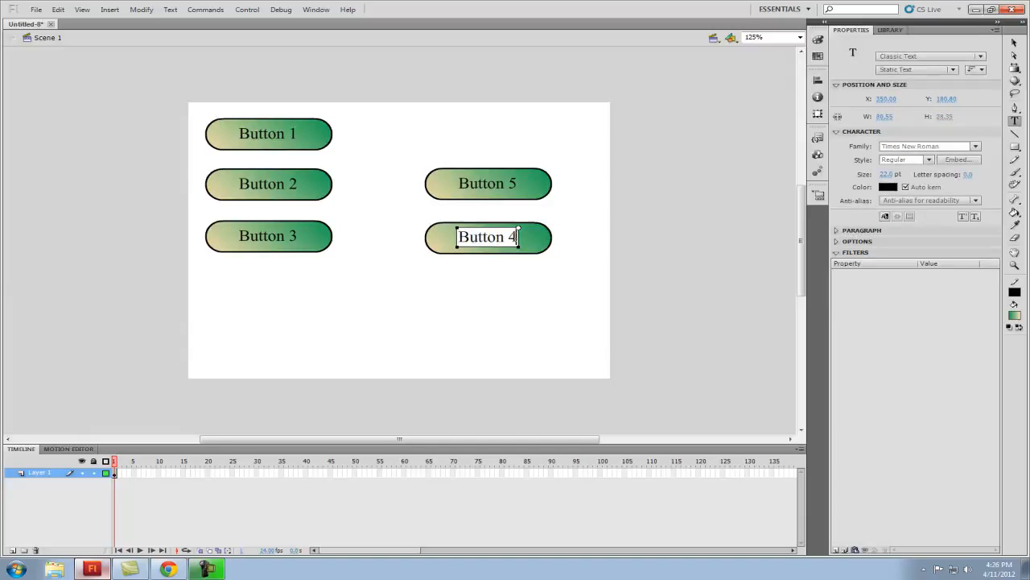
pyautogui.press('BackSpace')
pyautogui.write('6')
pyautogui.click(527, 290)
# Duplicate Button 6 with its label, with one set moved up level with Button 1 at Y 24 and the other pasted at the original position
pyautogui.click(1014, 43)
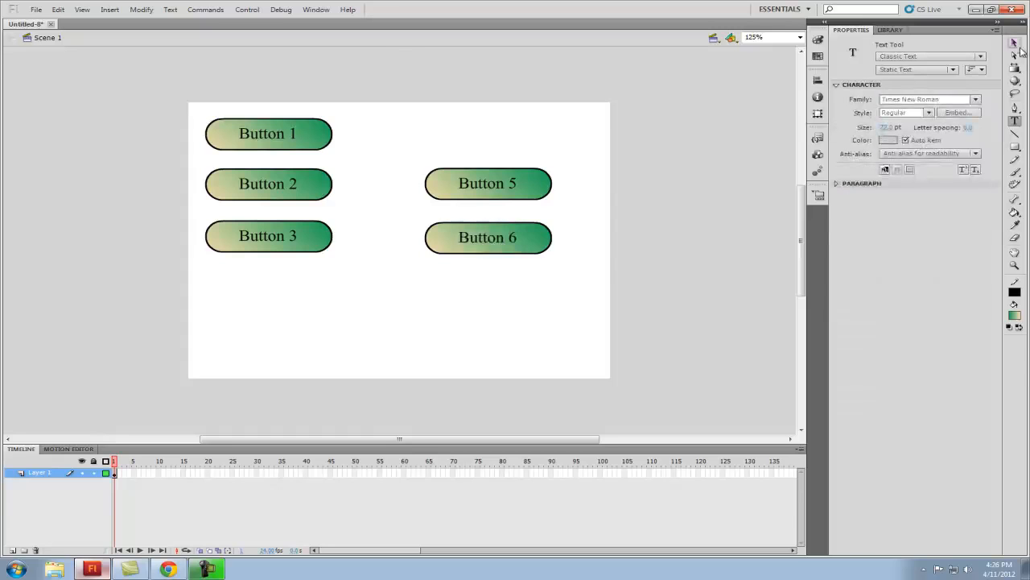
pyautogui.moveTo(426, 227); pyautogui.dragTo(582, 277)
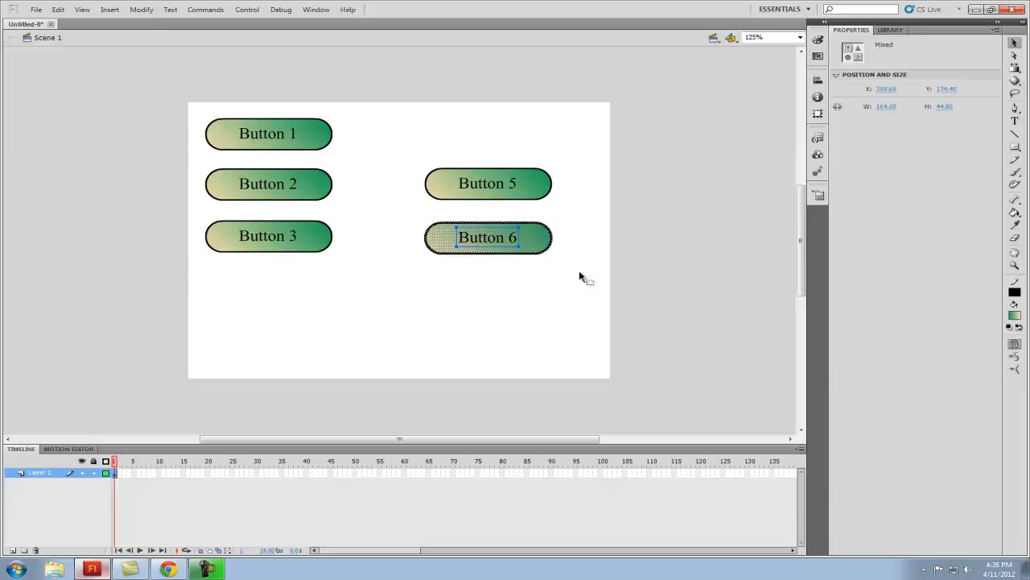
pyautogui.moveTo(545, 247); pyautogui.dragTo(535, 140)
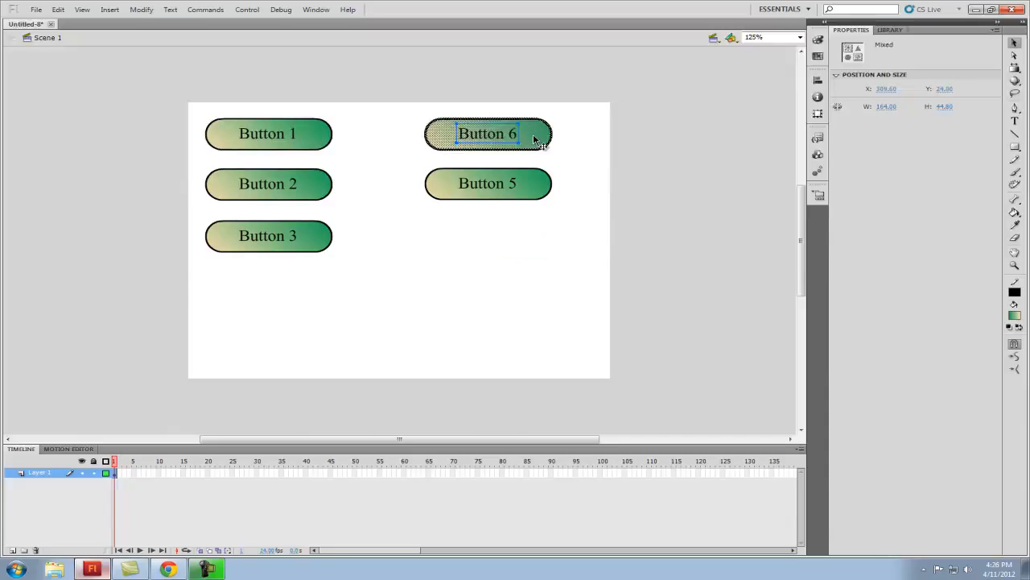
pyautogui.hotkey('ctrl', 'shift', 'v')
# Change the label on the button above Button 5 to "Button 4"
pyautogui.doubleClick(516, 137)
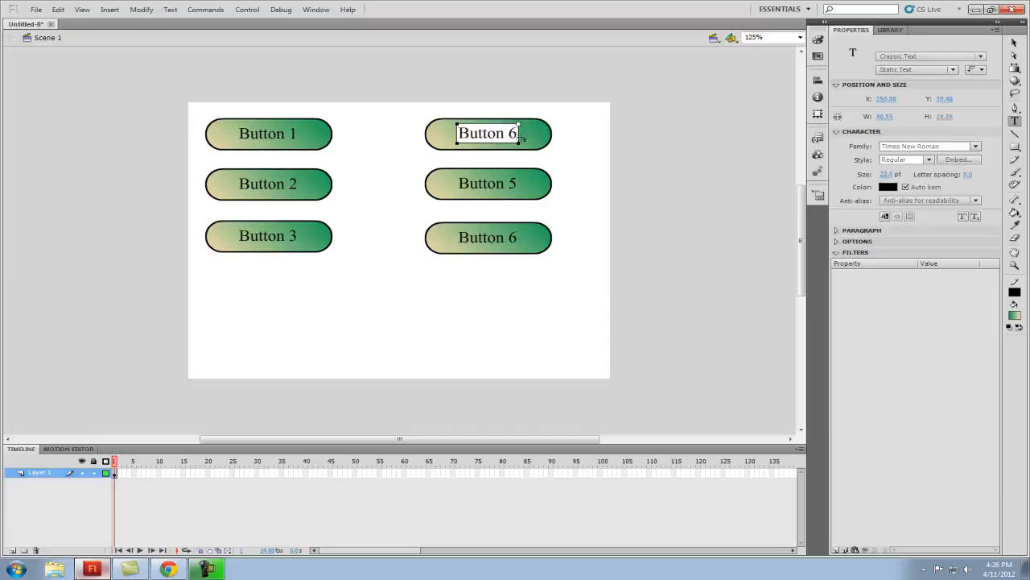
pyautogui.press('BackSpace')
pyautogui.write('4')
pyautogui.click(525, 309)
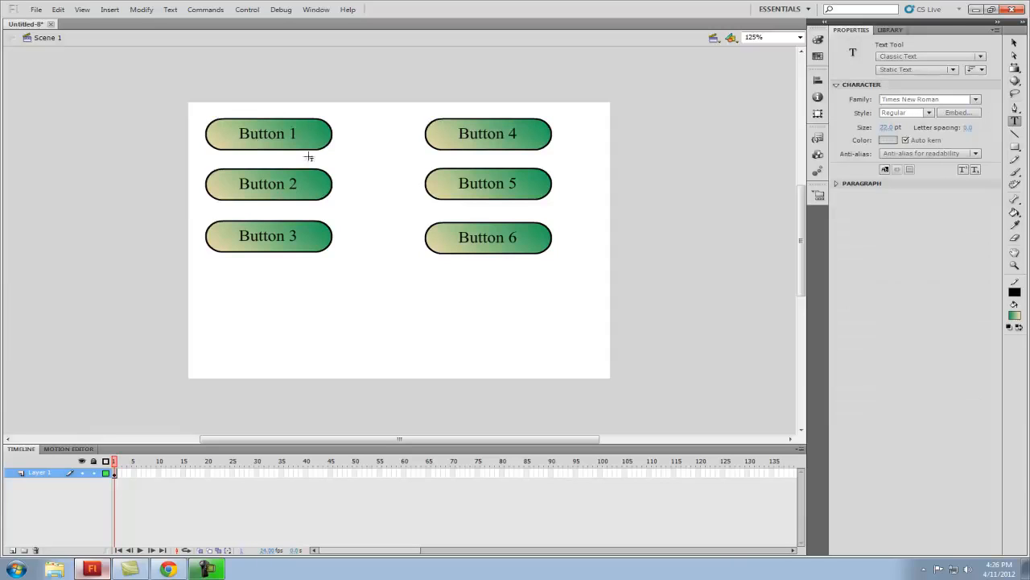